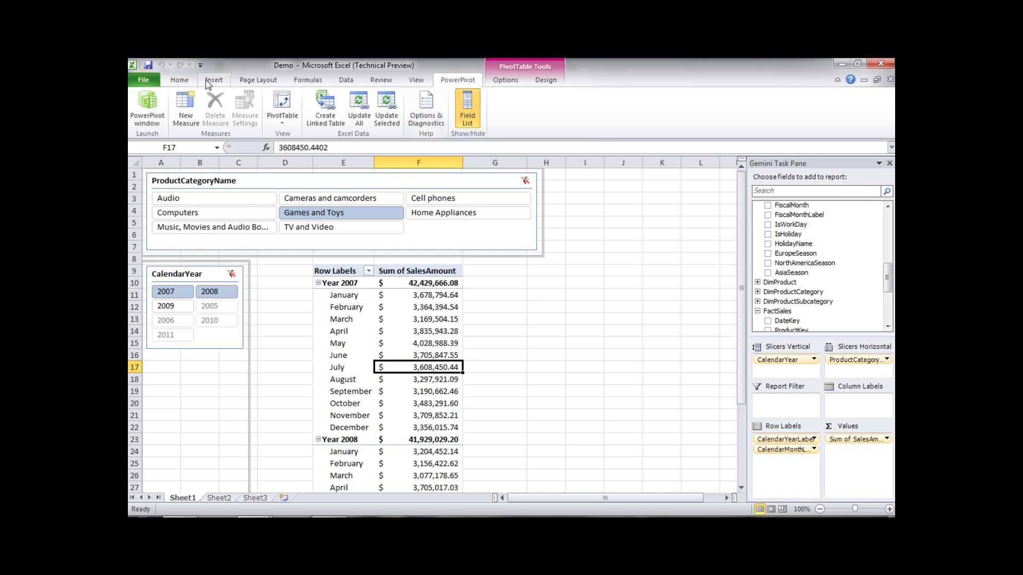
Step: In the PowerPivot window, select DimDate's FullDateLabel column to reveal its Text data type
{"action": "left_click", "coordinate": [148, 120]}
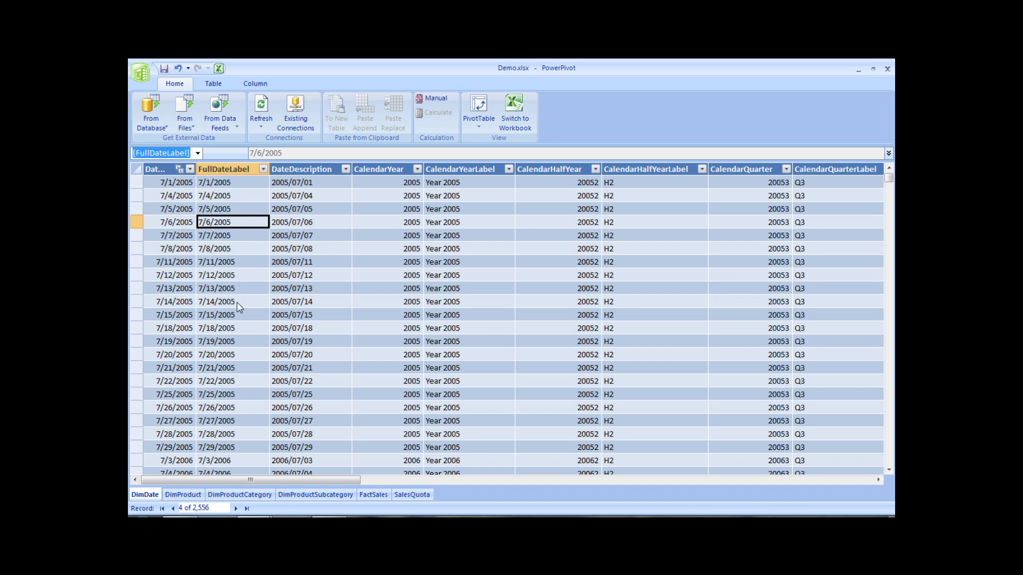
{"action": "left_click", "coordinate": [231, 263]}
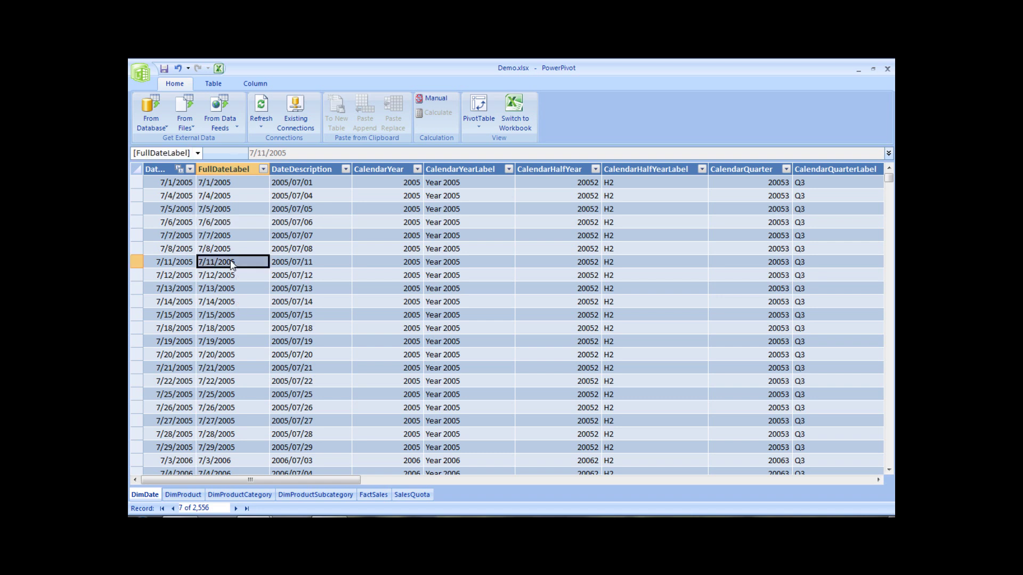
{"action": "left_click", "coordinate": [235, 209]}
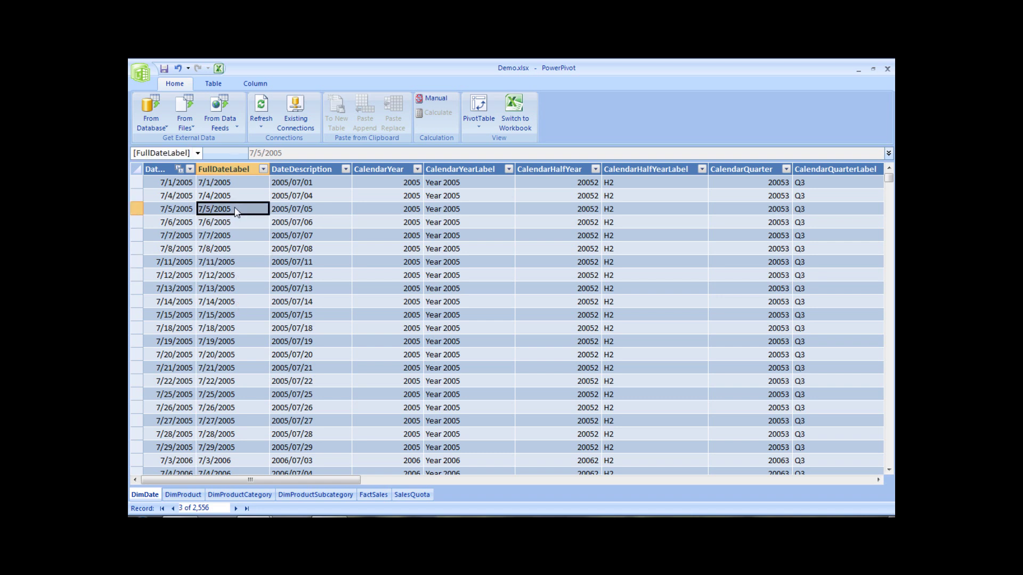
{"action": "left_click", "coordinate": [261, 83]}
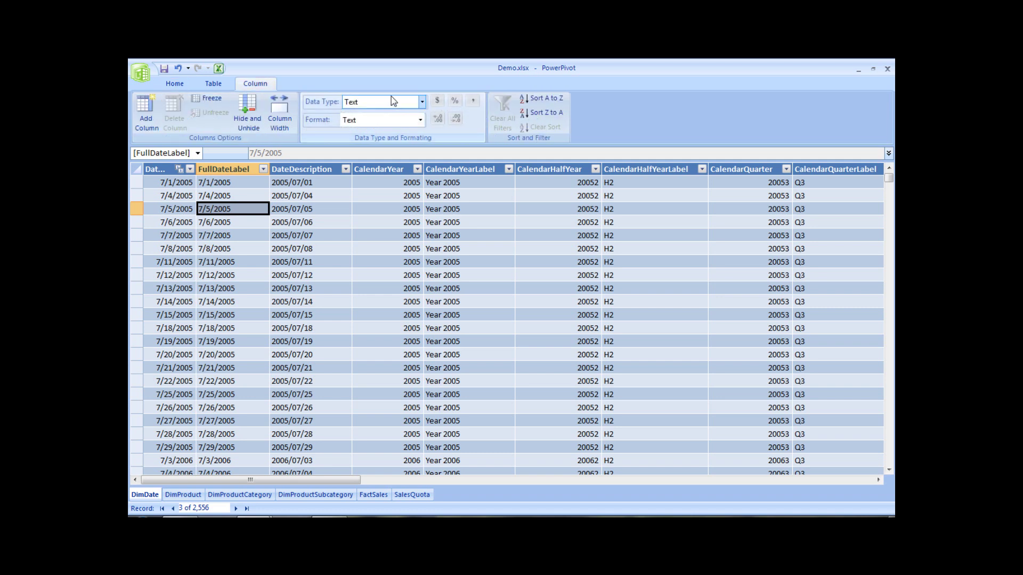
Step: Convert the FullDateLabel column's data type from Text to Date (4/2/2009 format)
{"action": "left_click", "coordinate": [422, 102]}
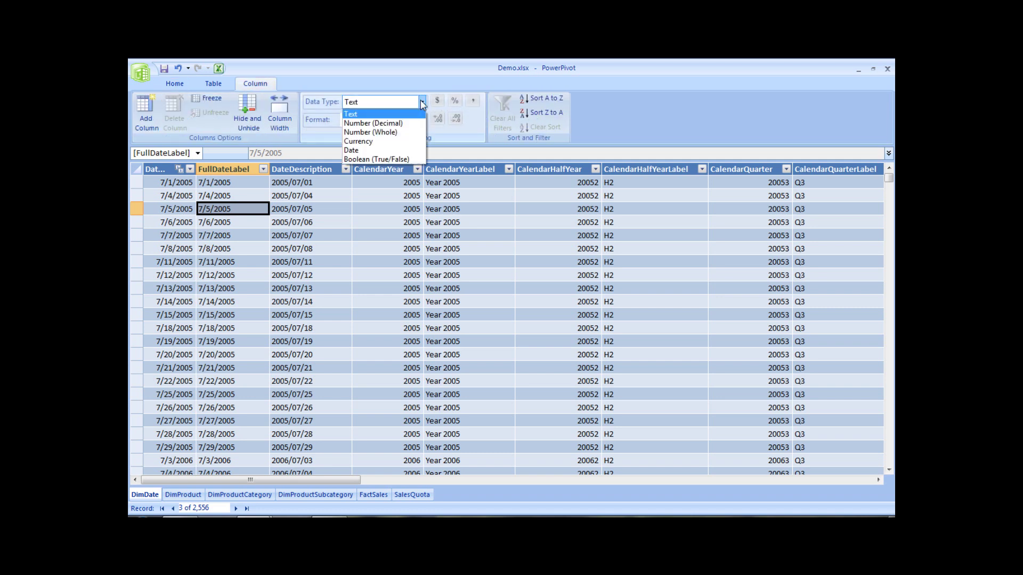
{"action": "left_click", "coordinate": [398, 151]}
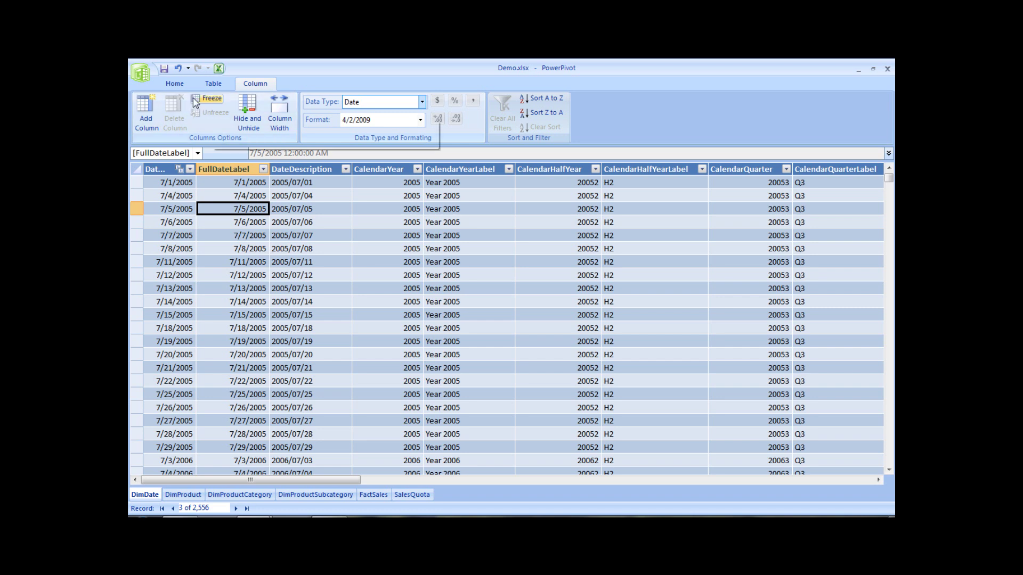
{"action": "left_click", "coordinate": [178, 84]}
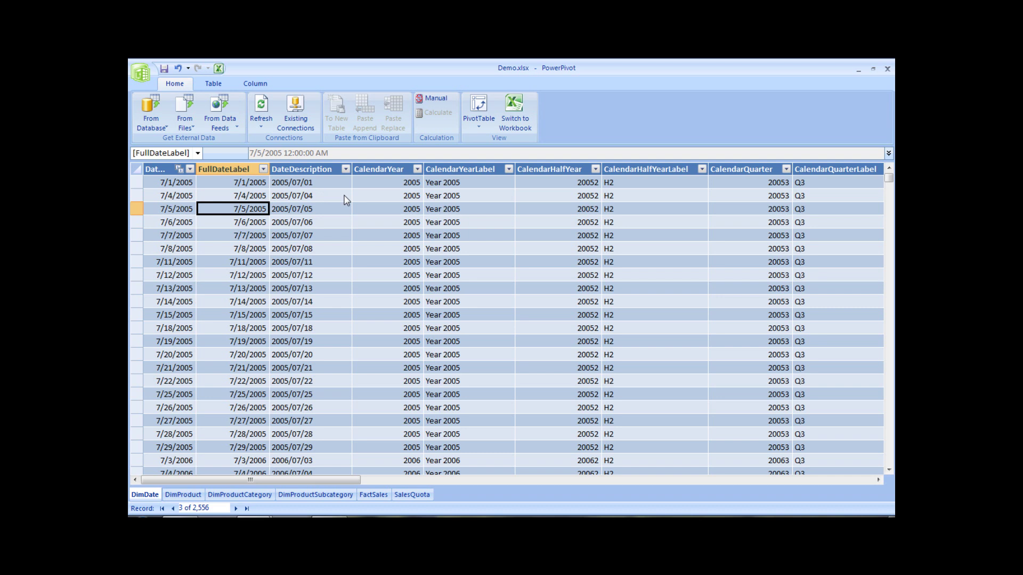
Step: Back in the workbook, refresh the PowerPivot field list and select the FactSales table
{"action": "left_click", "coordinate": [516, 126]}
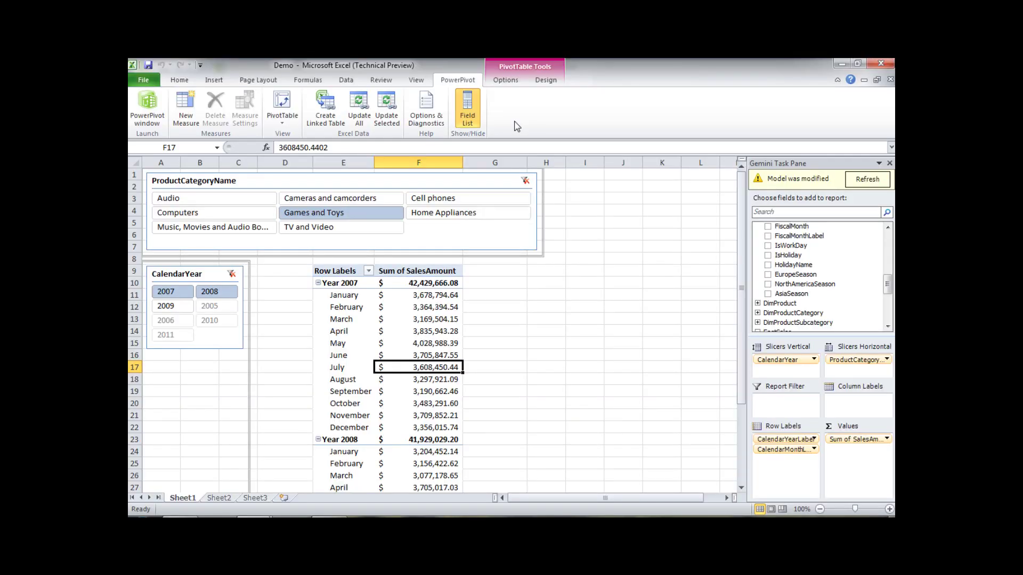
{"action": "left_click", "coordinate": [849, 183]}
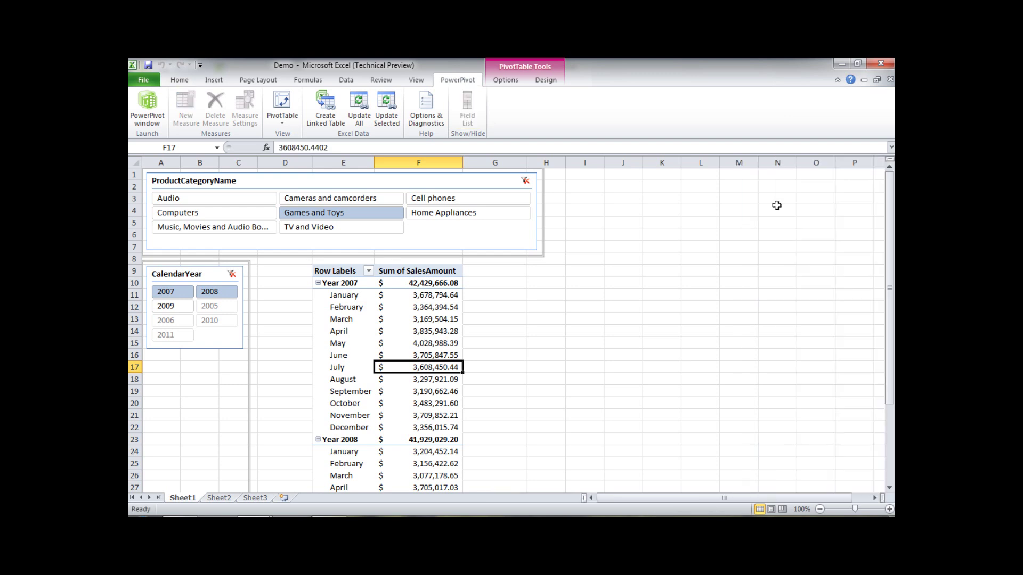
{"action": "left_click", "coordinate": [423, 343]}
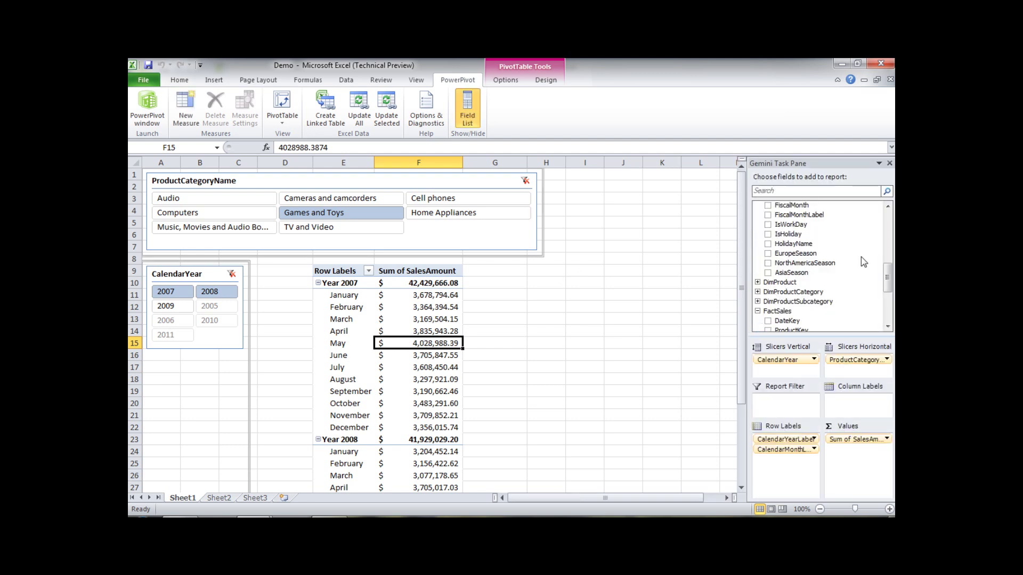
{"action": "left_click_drag", "start_coordinate": [889, 275], "coordinate": [892, 298]}
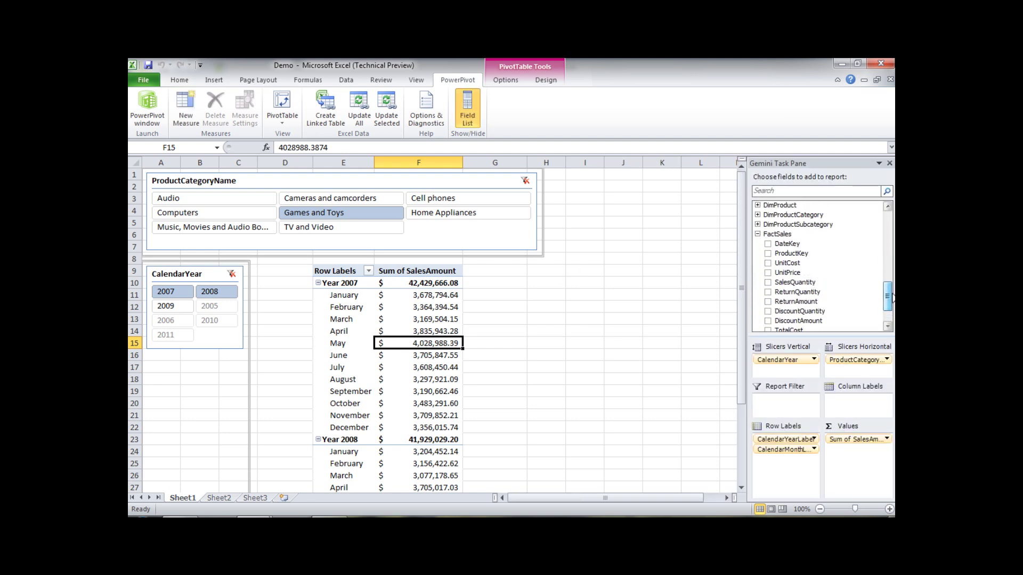
{"action": "left_click", "coordinate": [778, 235]}
{"action": "right_click", "coordinate": [778, 236]}
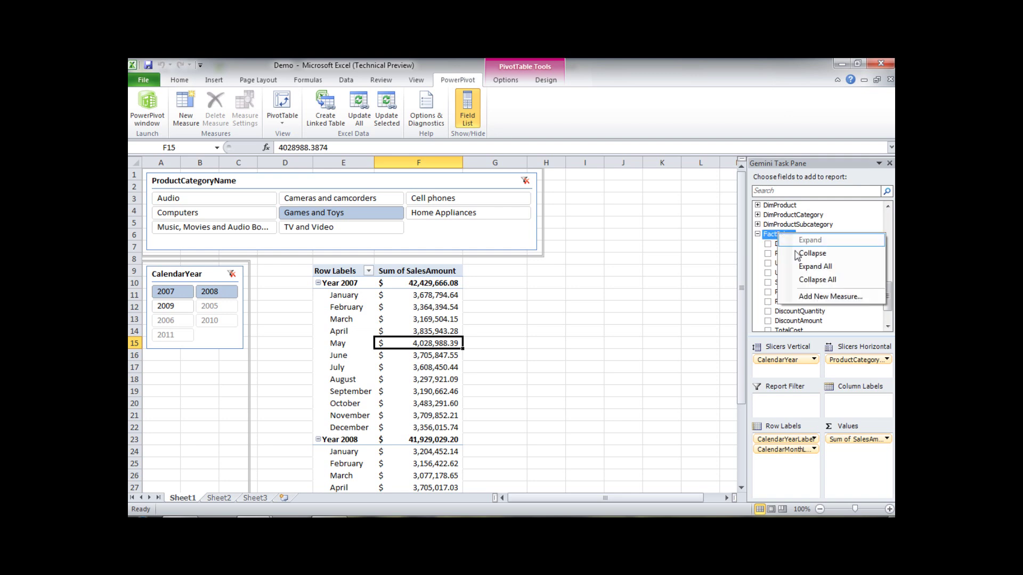
Step: Add a new measure on FactSales, renaming it from Measure 1 to YTD
{"action": "left_click", "coordinate": [814, 297]}
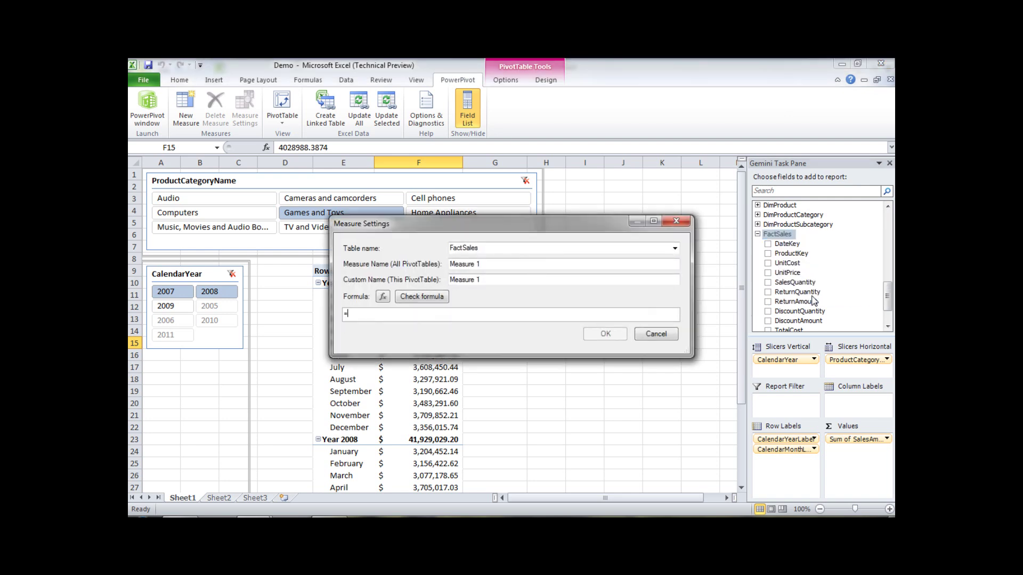
{"action": "left_click_drag", "start_coordinate": [509, 264], "coordinate": [449, 264]}
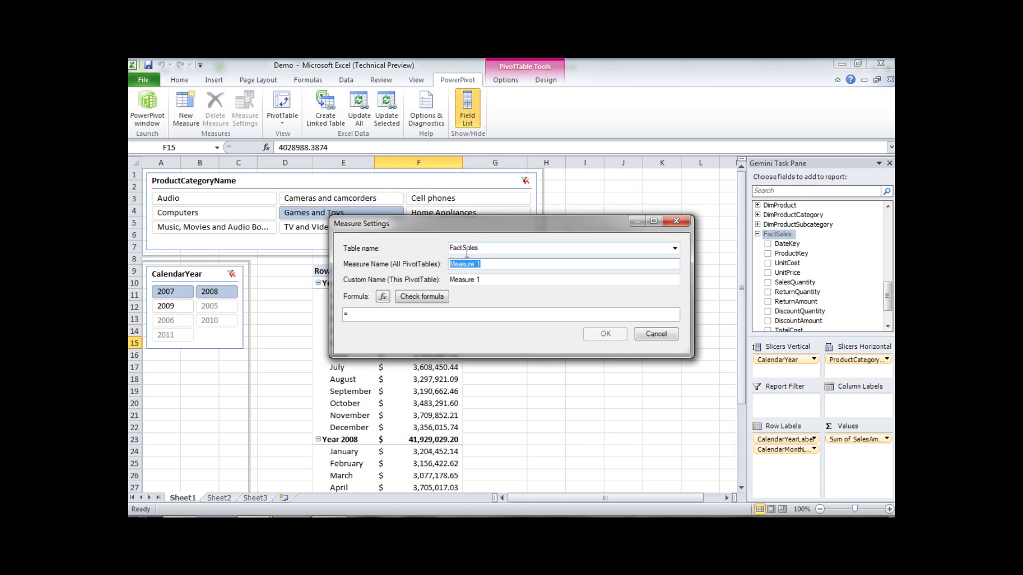
{"action": "type", "text": "YTD"}
{"action": "left_click", "coordinate": [422, 319]}
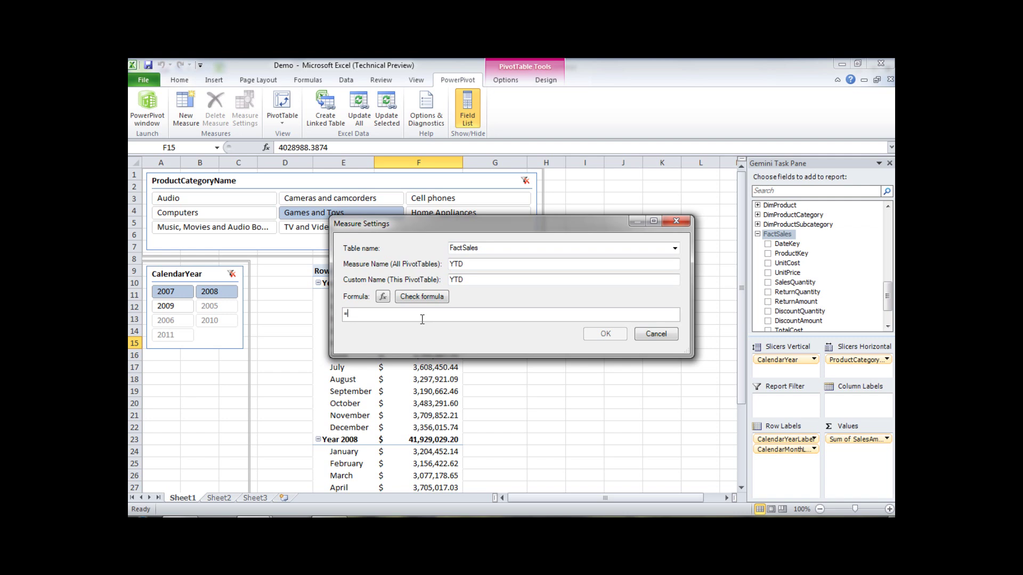
Step: Enter =CALCULATE(SUM(FactSales[SalesAmount]), picking SalesAmount from autocomplete
{"action": "type", "text": "CALCULATE("}
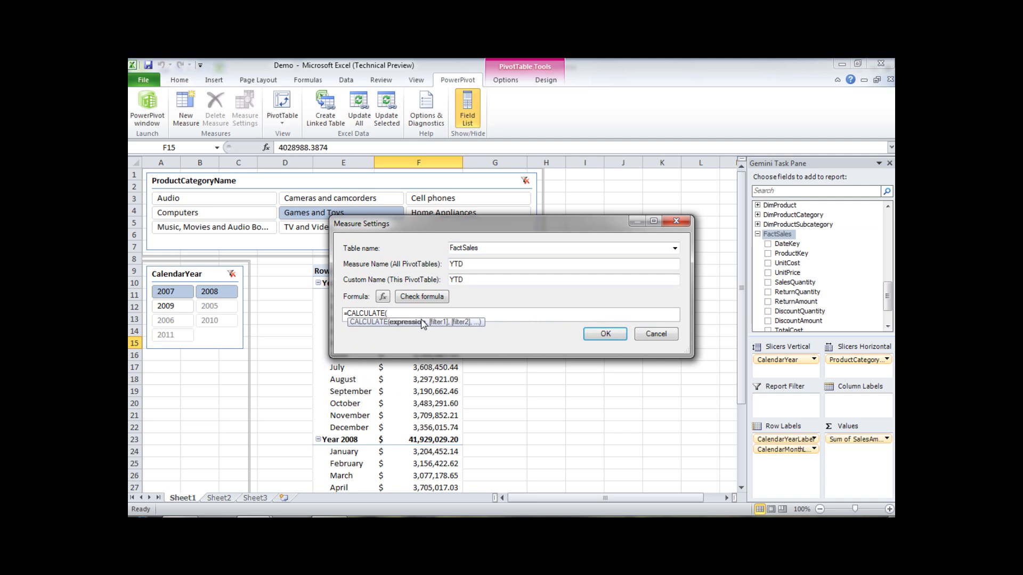
{"action": "type", "text": "SUM("}
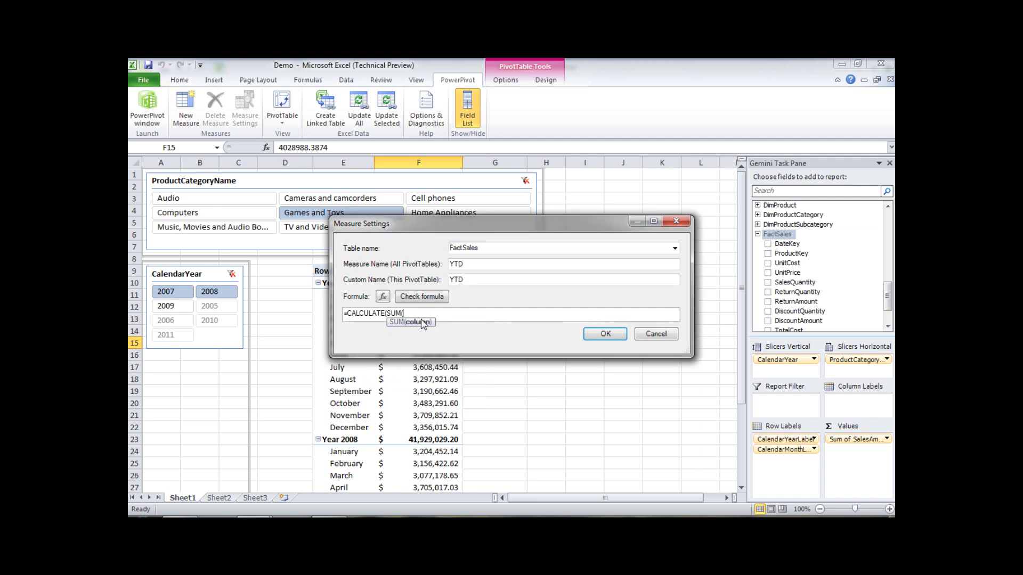
{"action": "type", "text": "F"}
{"action": "key", "text": "Down"}
{"action": "key", "text": "Down"}
{"action": "key", "text": "Down"}
{"action": "key", "text": "Down"}
{"action": "key", "text": "Down"}
{"action": "key", "text": "Down"}
{"action": "key", "text": "Down"}
{"action": "key", "text": "Down"}
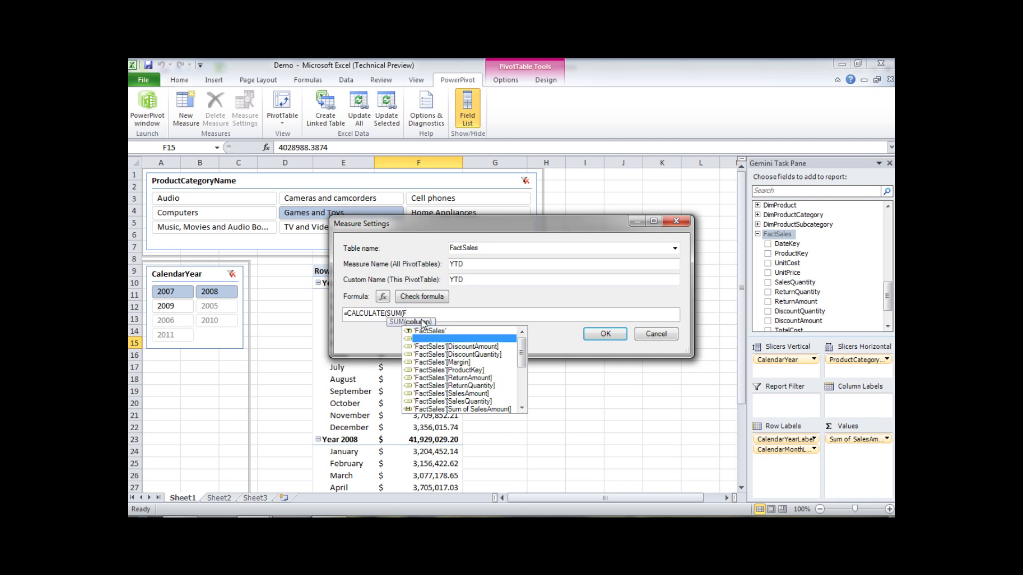
{"action": "type", "text": ")"}
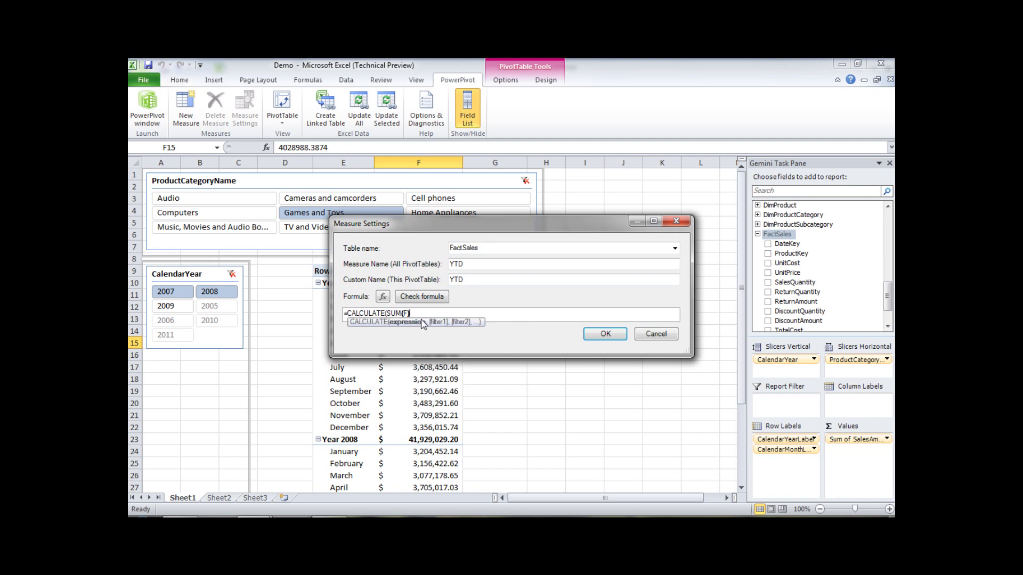
{"action": "key", "text": "BackSpace"}
{"action": "key", "text": "Down"}
{"action": "key", "text": "Down"}
{"action": "key", "text": "Down"}
{"action": "key", "text": "Down"}
{"action": "key", "text": "Down"}
{"action": "key", "text": "Down"}
{"action": "key", "text": "Down"}
{"action": "key", "text": "Down"}
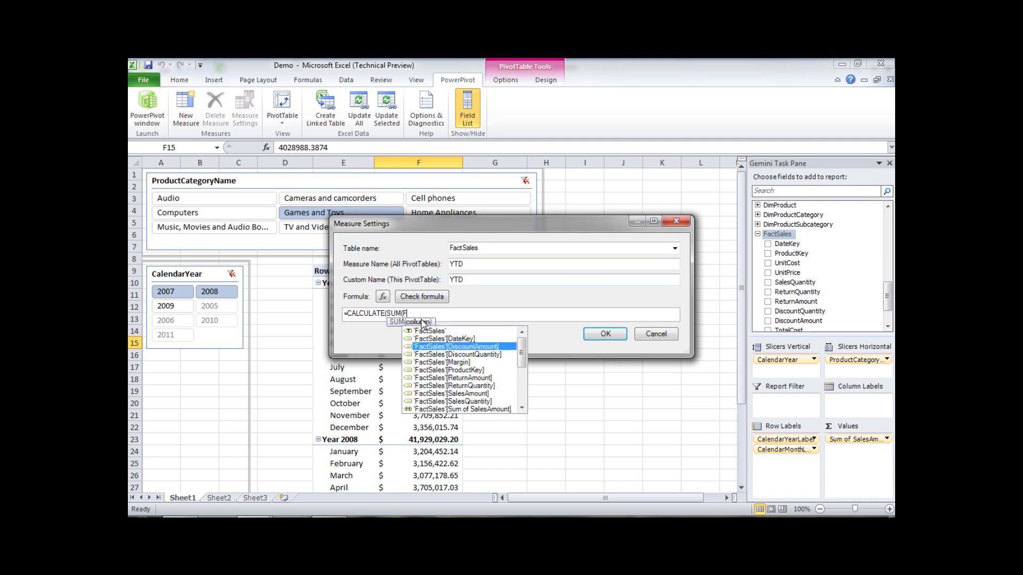
{"action": "key", "text": "Tab"}
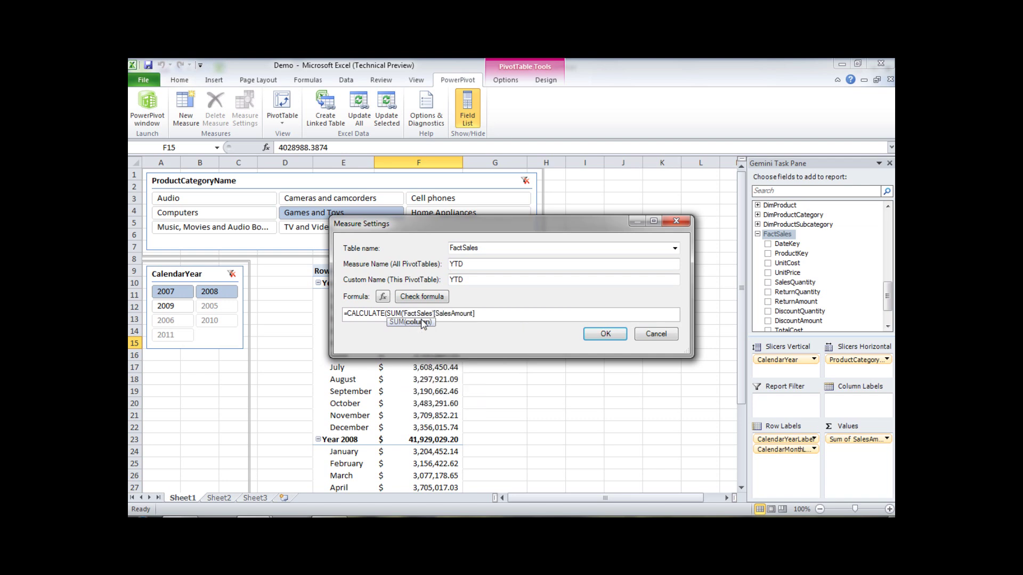
{"action": "type", "text": "),"}
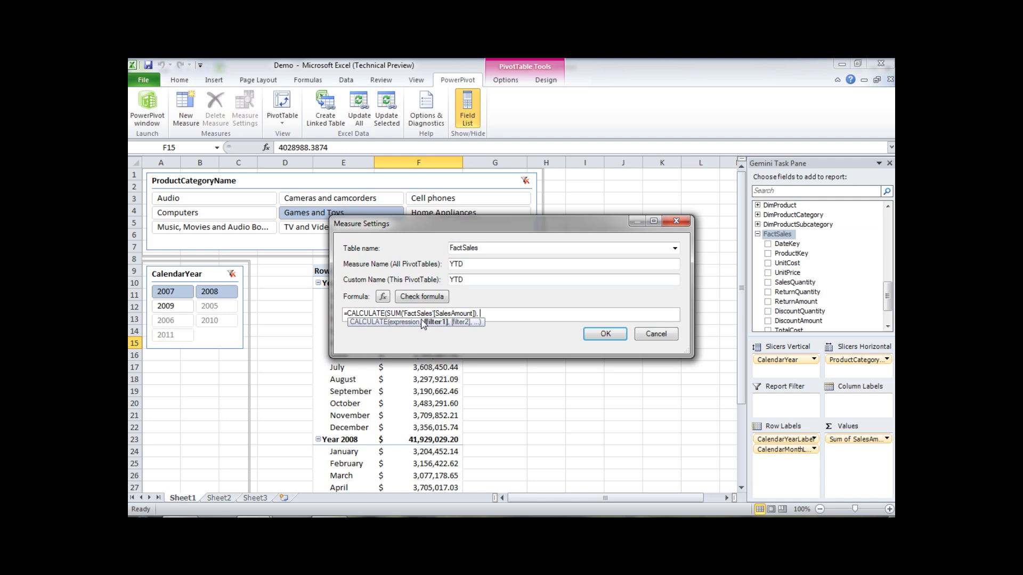
Step: Add DATESYTD('DimDate'[FullDateLabel]) as the measure's filter argument
{"action": "type", "text": "DATE"}
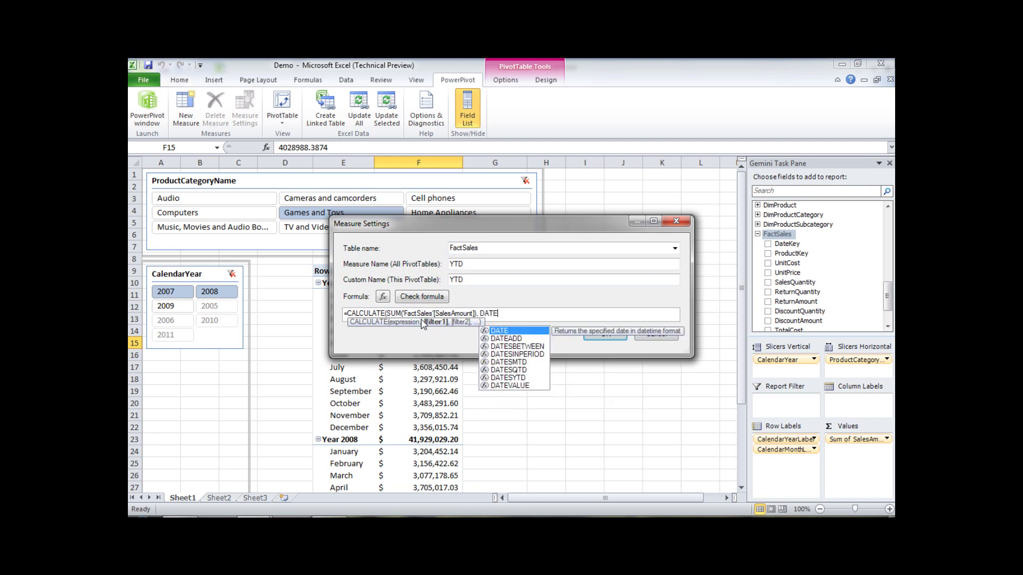
{"action": "key", "text": "Down"}
{"action": "key", "text": "Down"}
{"action": "key", "text": "Down"}
{"action": "key", "text": "Down"}
{"action": "key", "text": "Down"}
{"action": "key", "text": "Down"}
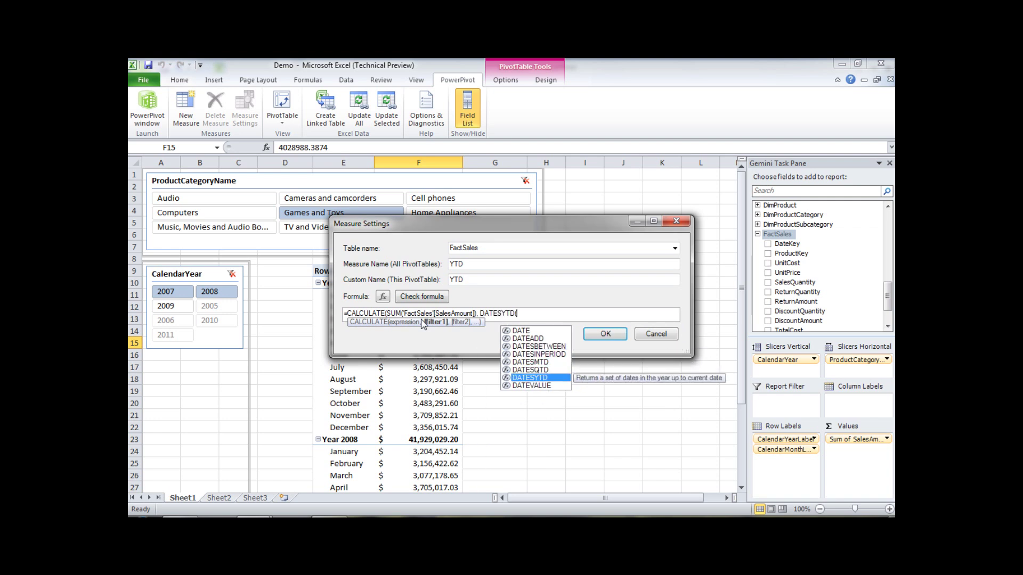
{"action": "key", "text": "Tab"}
{"action": "type", "text": "DIm"}
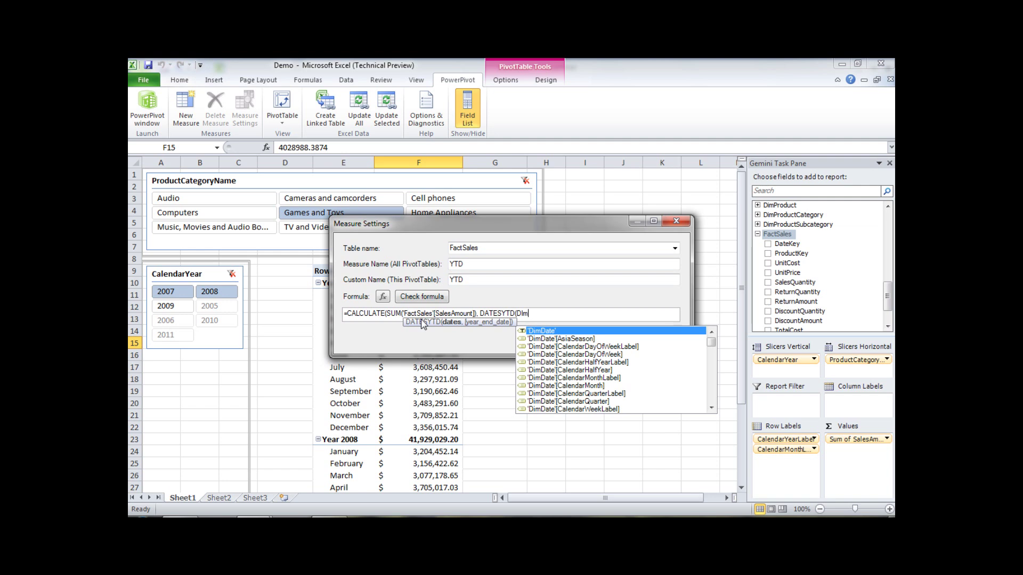
{"action": "key", "text": "Down"}
{"action": "key", "text": "Down"}
{"action": "key", "text": "Down"}
{"action": "key", "text": "Down"}
{"action": "key", "text": "Down"}
{"action": "key", "text": "Down"}
{"action": "key", "text": "Down"}
{"action": "key", "text": "Down"}
{"action": "key", "text": "Down"}
{"action": "key", "text": "Down"}
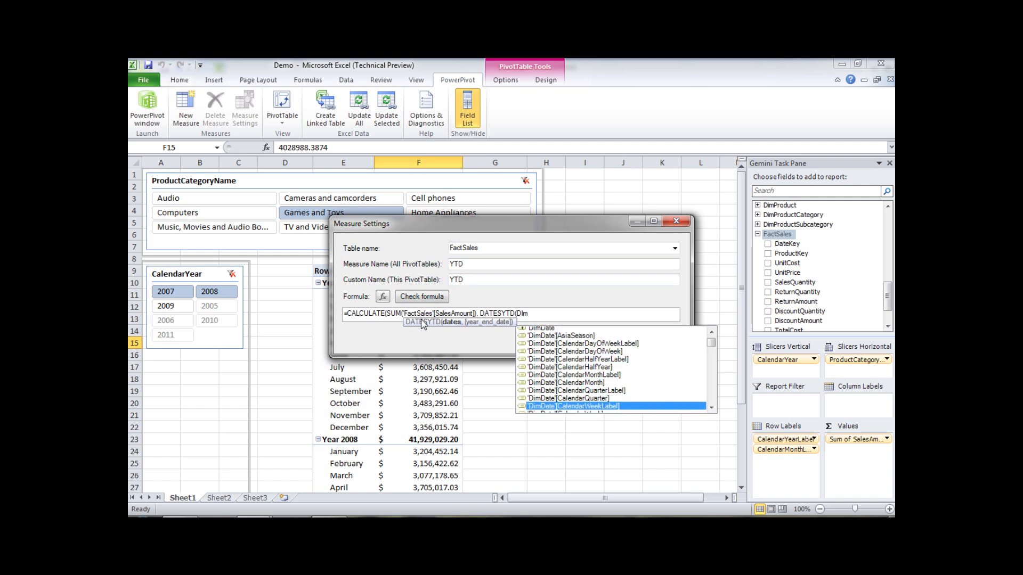
{"action": "key", "text": "Down"}
{"action": "key", "text": "Down"}
{"action": "key", "text": "Down"}
{"action": "key", "text": "Down"}
{"action": "key", "text": "Down"}
{"action": "key", "text": "Down"}
{"action": "key", "text": "Down"}
{"action": "key", "text": "Down"}
{"action": "key", "text": "Down"}
{"action": "key", "text": "Down"}
{"action": "key", "text": "Down"}
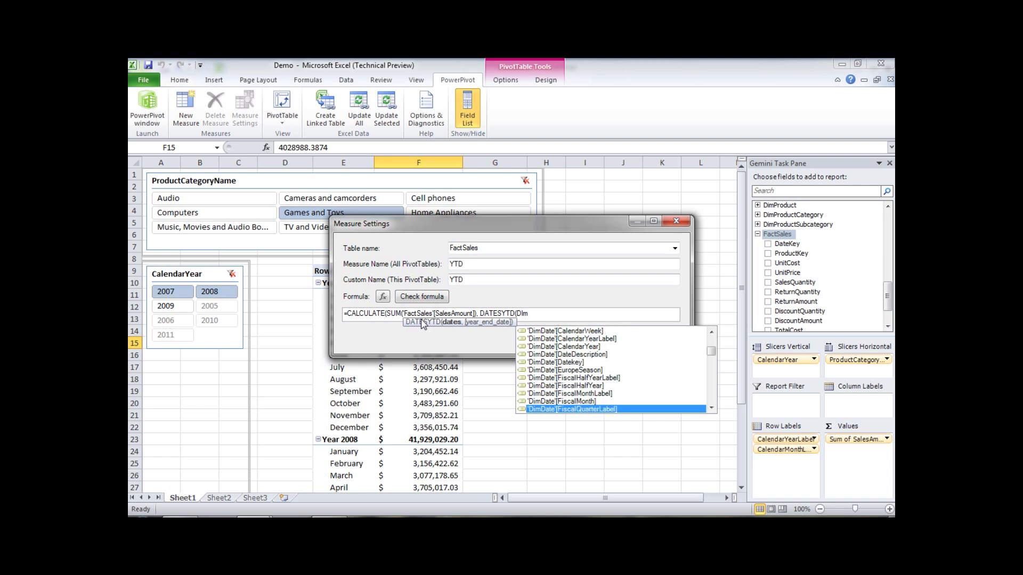
{"action": "key", "text": "Down"}
{"action": "key", "text": "Down"}
{"action": "key", "text": "Down"}
{"action": "key", "text": "Down"}
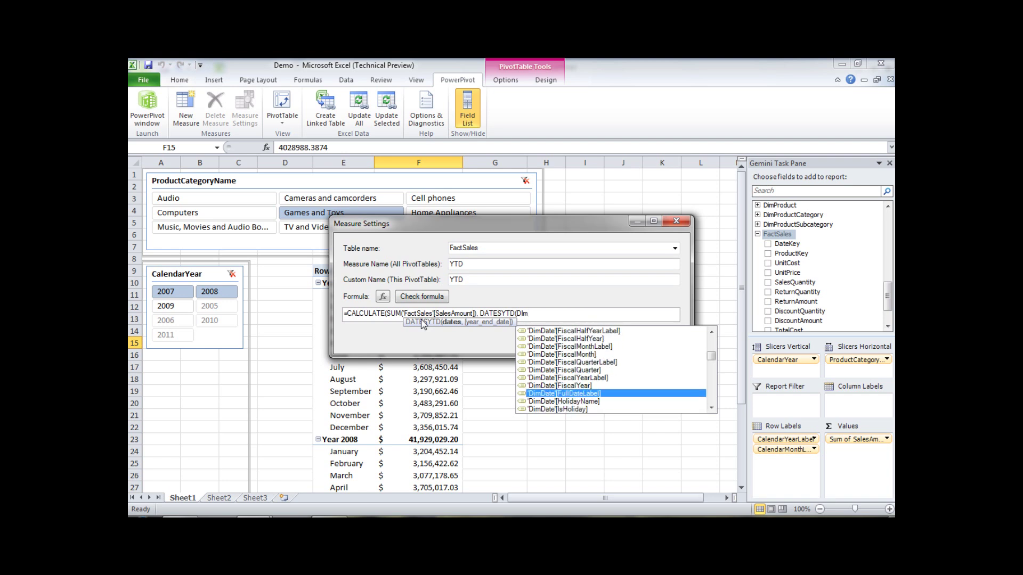
{"action": "key", "text": "Tab"}
{"action": "type", "text": ")"}
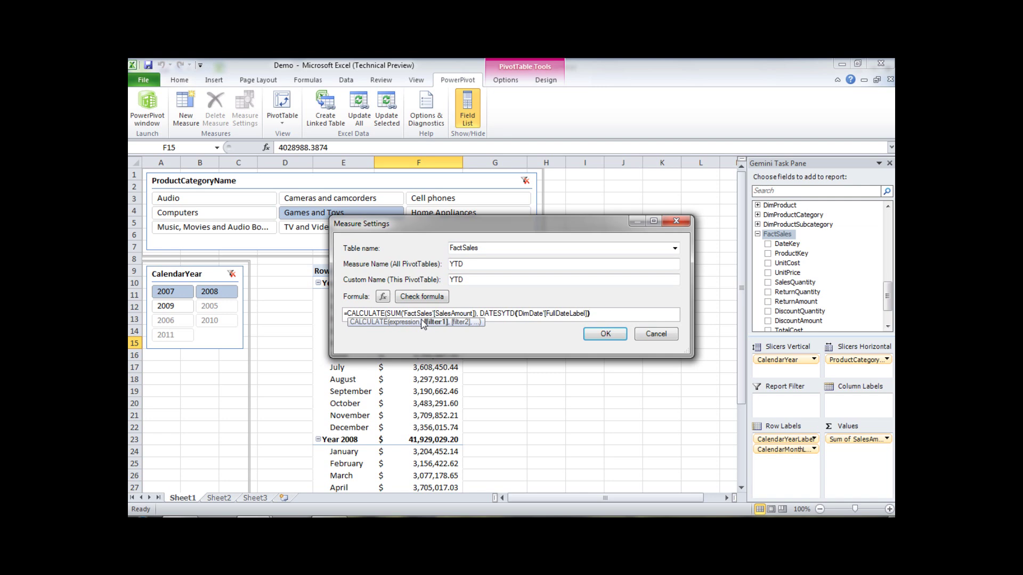
Step: Finish the formula with ALL('DimDate')), check it for errors, and save the YTD measure
{"action": "type", "text": ","}
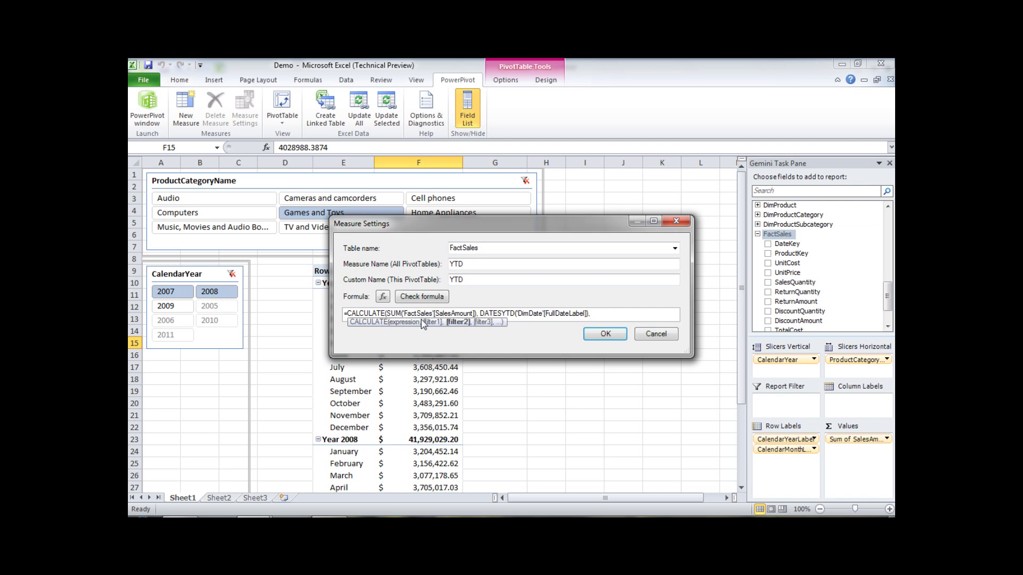
{"action": "type", "text": " ALL"}
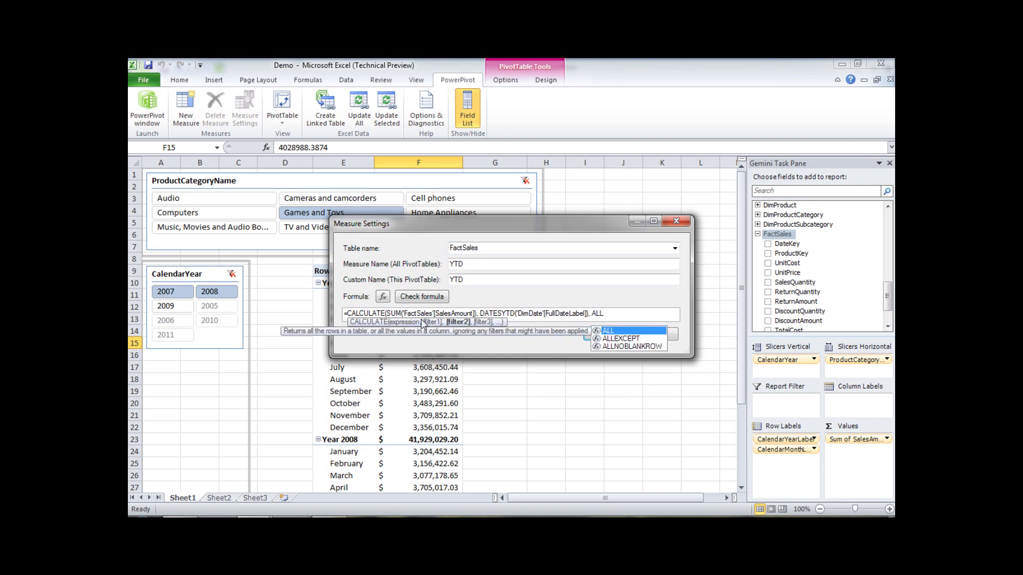
{"action": "type", "text": "('DimDate'"}
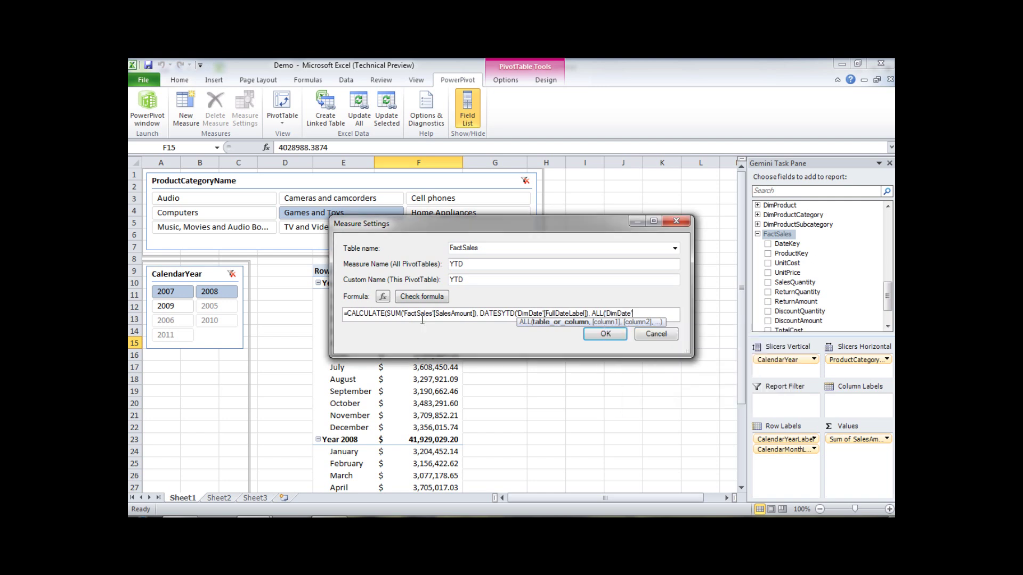
{"action": "type", "text": ")"}
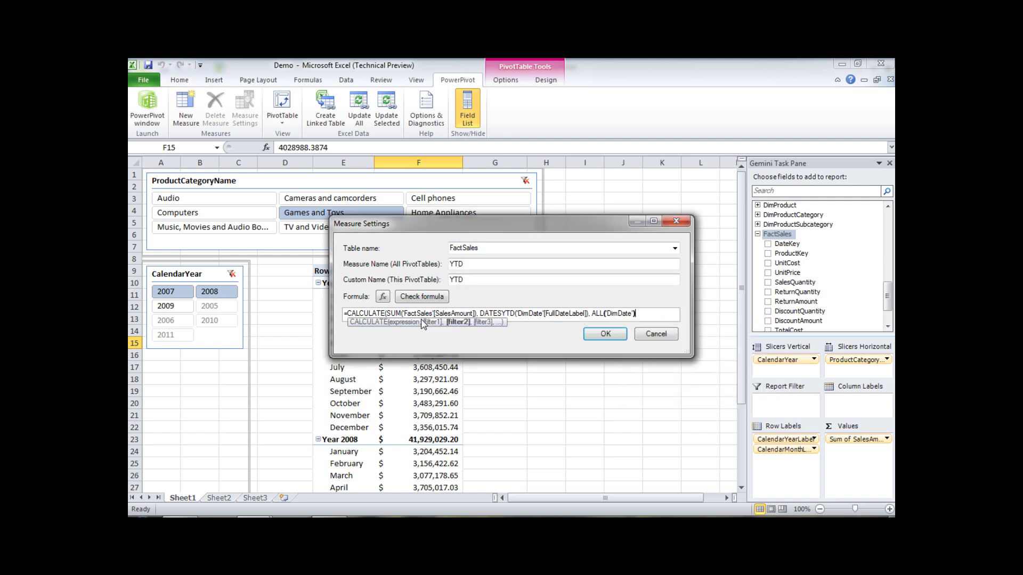
{"action": "type", "text": ")"}
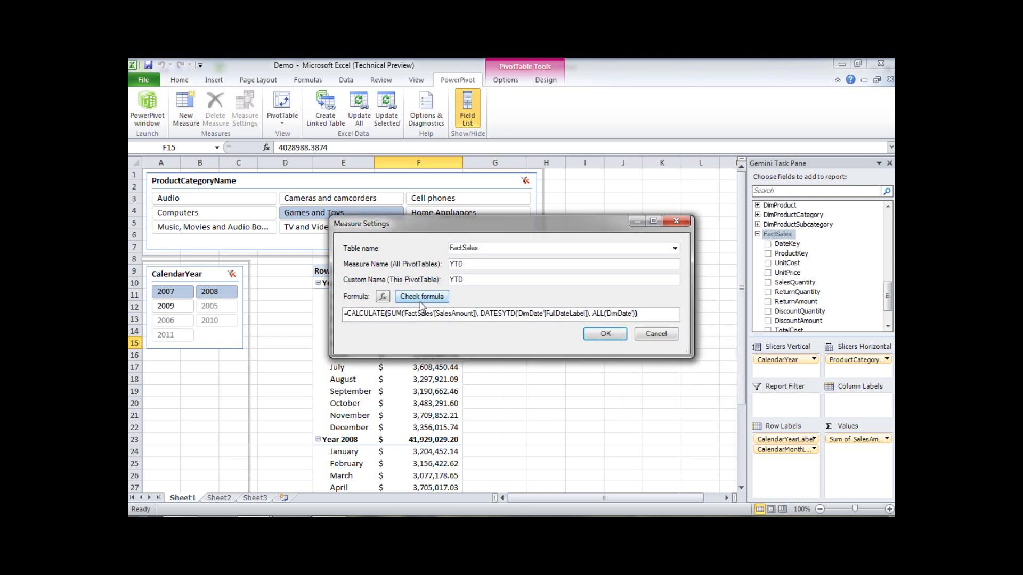
{"action": "left_click", "coordinate": [422, 298]}
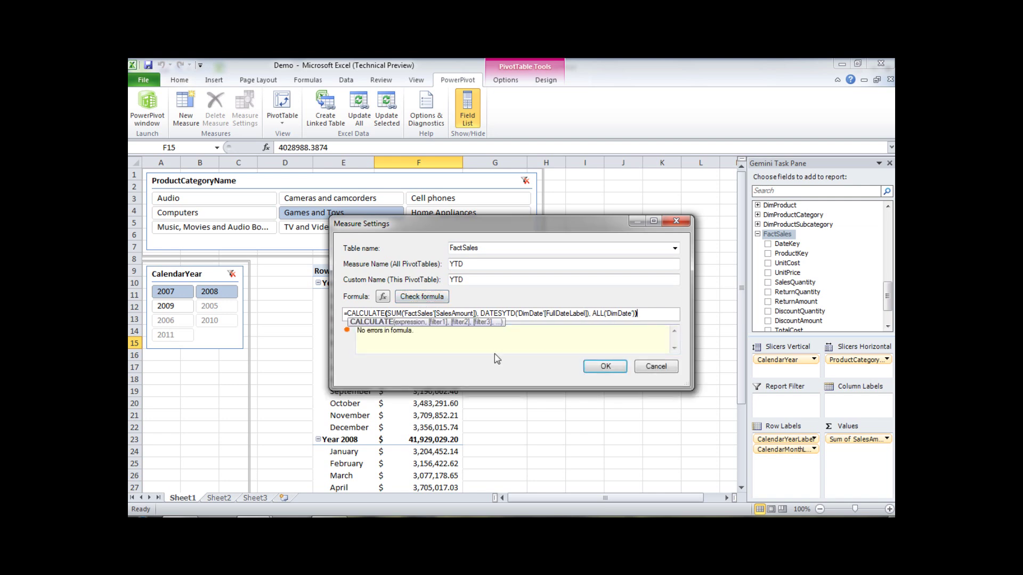
{"action": "left_click", "coordinate": [606, 367]}
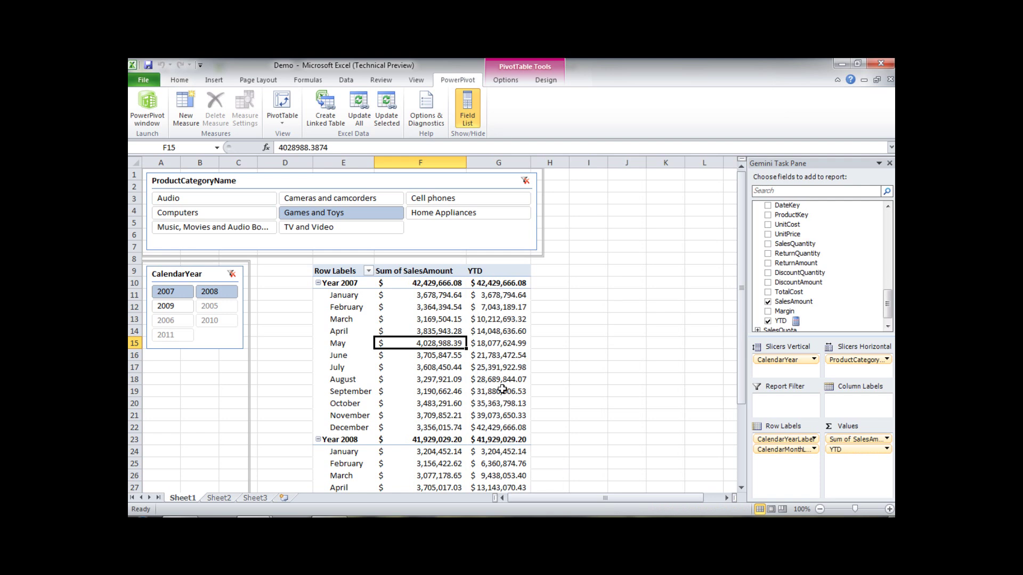
Step: Select the January–June YTD values, then filter slicers to Cameras and camcorders and 2008
{"action": "mouse_move", "coordinate": [502, 390]}
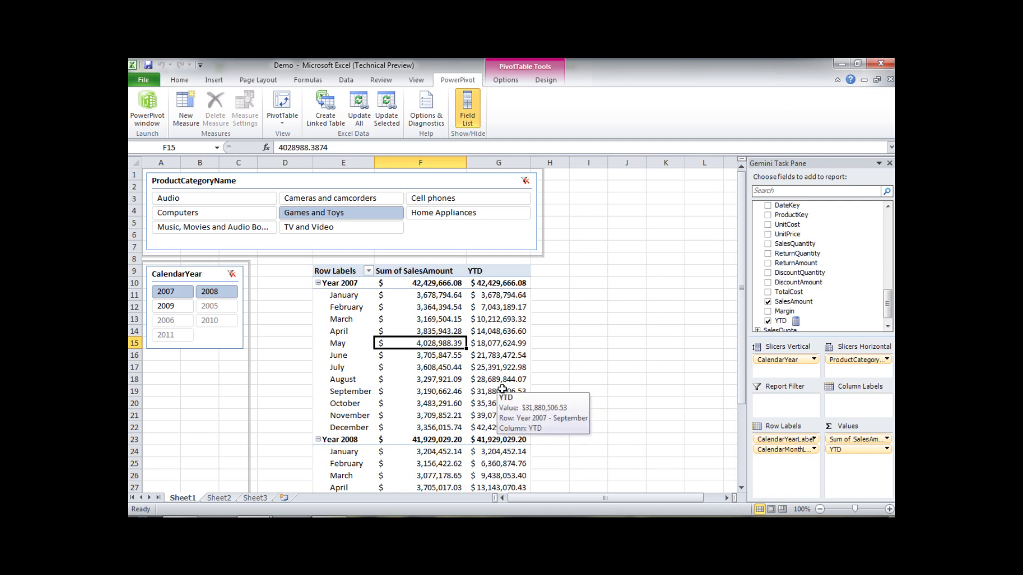
{"action": "left_click_drag", "start_coordinate": [498, 295], "coordinate": [501, 427]}
{"action": "left_click", "coordinate": [343, 197]}
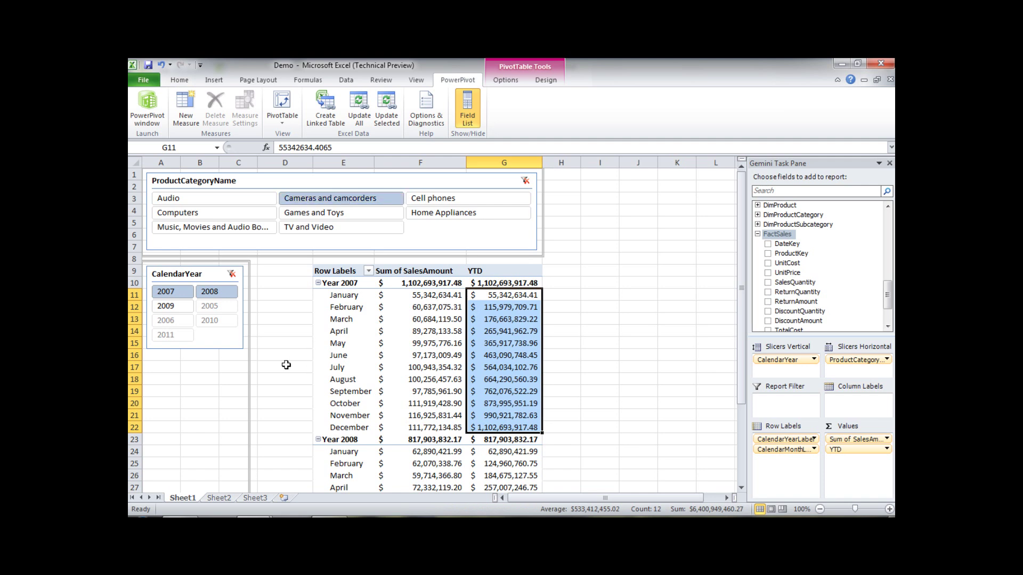
{"action": "left_click", "coordinate": [212, 290]}
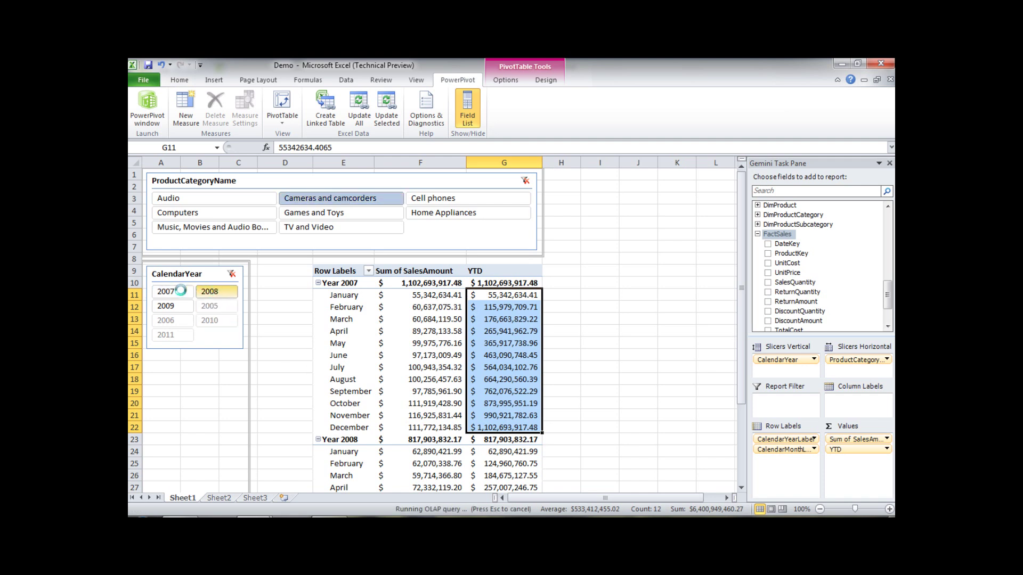